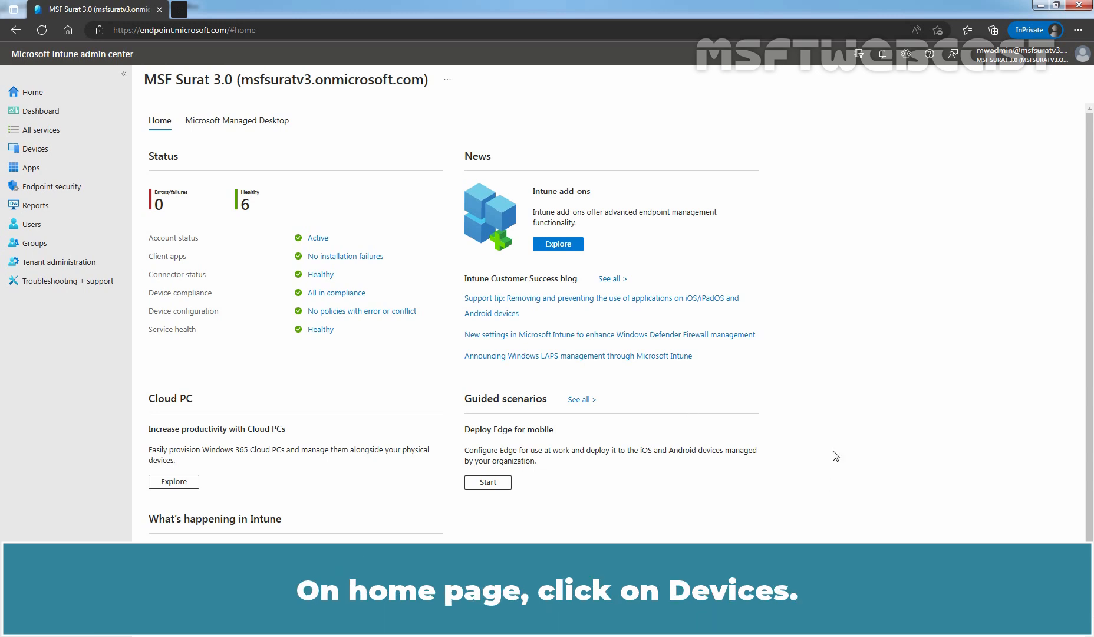
Start a new profile from the Devices configuration profiles list.
left_click(47, 158)
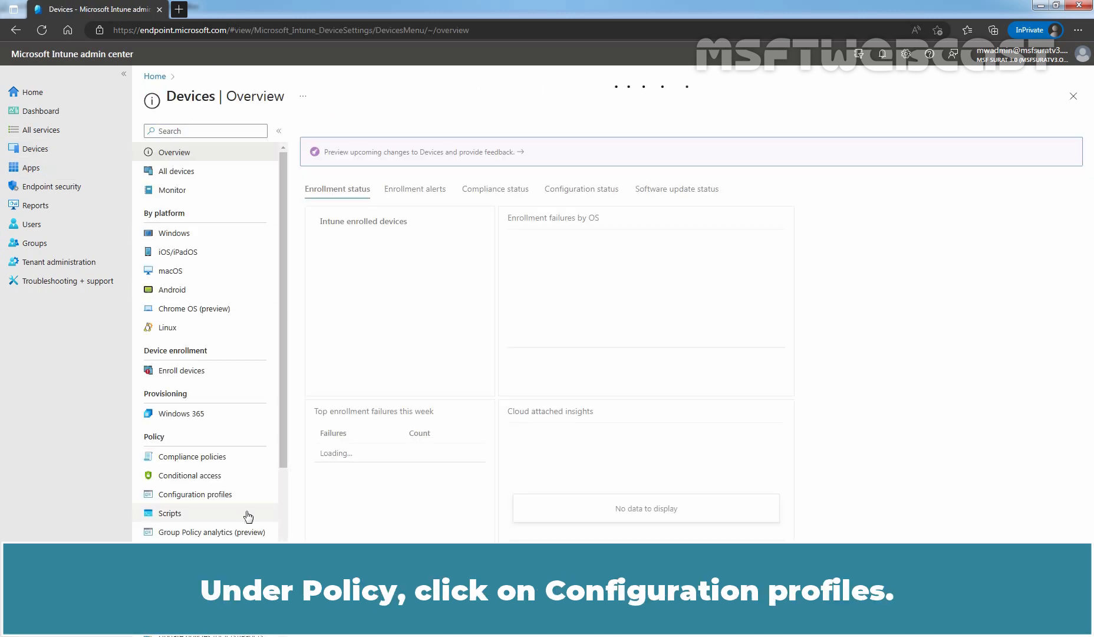
left_click(211, 495)
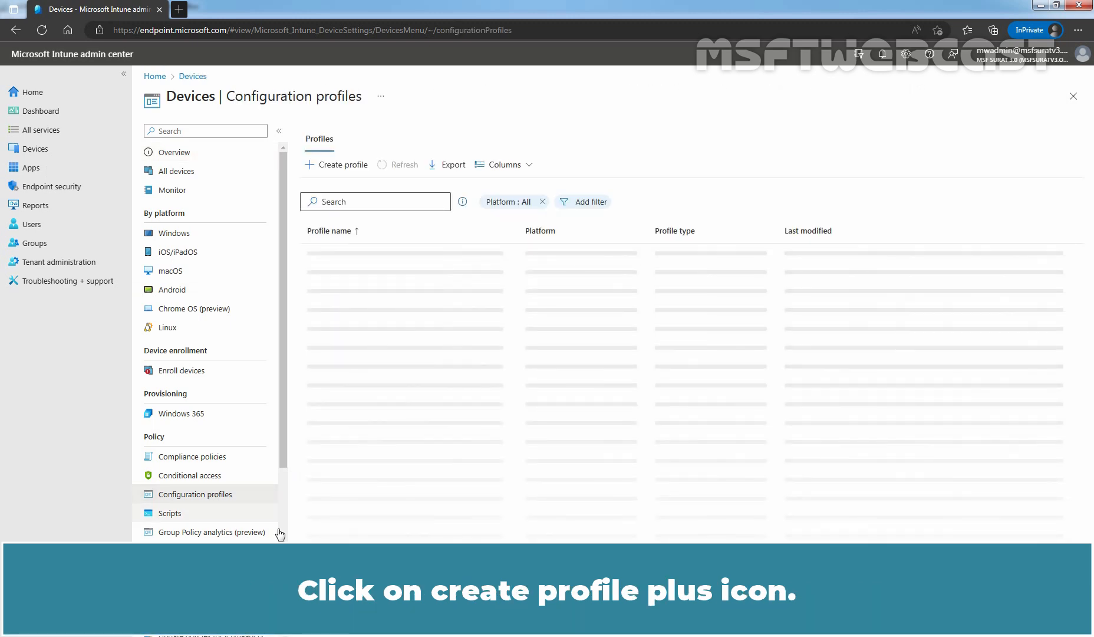
left_click(337, 165)
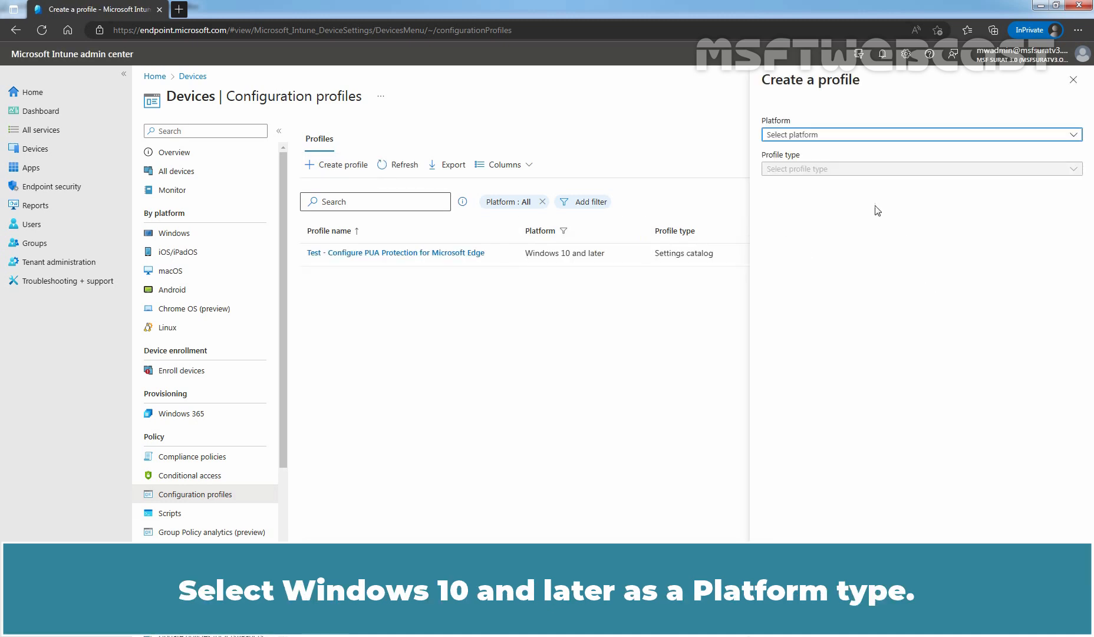
Create it for Windows 10 and later using the Templates type with the Identity protection template.
left_click(799, 137)
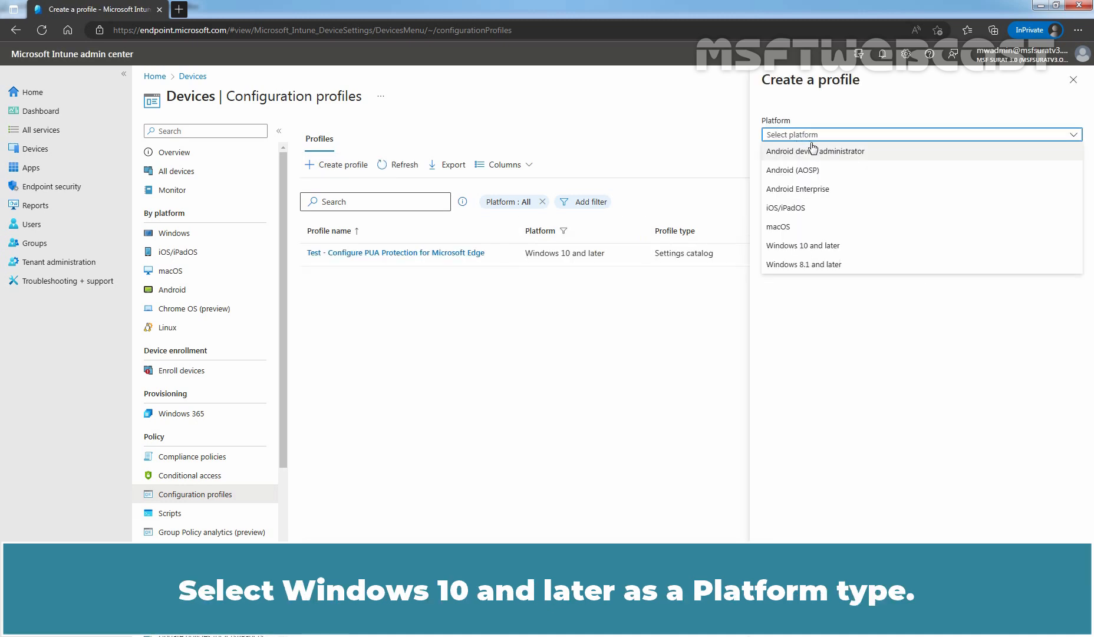
left_click(812, 247)
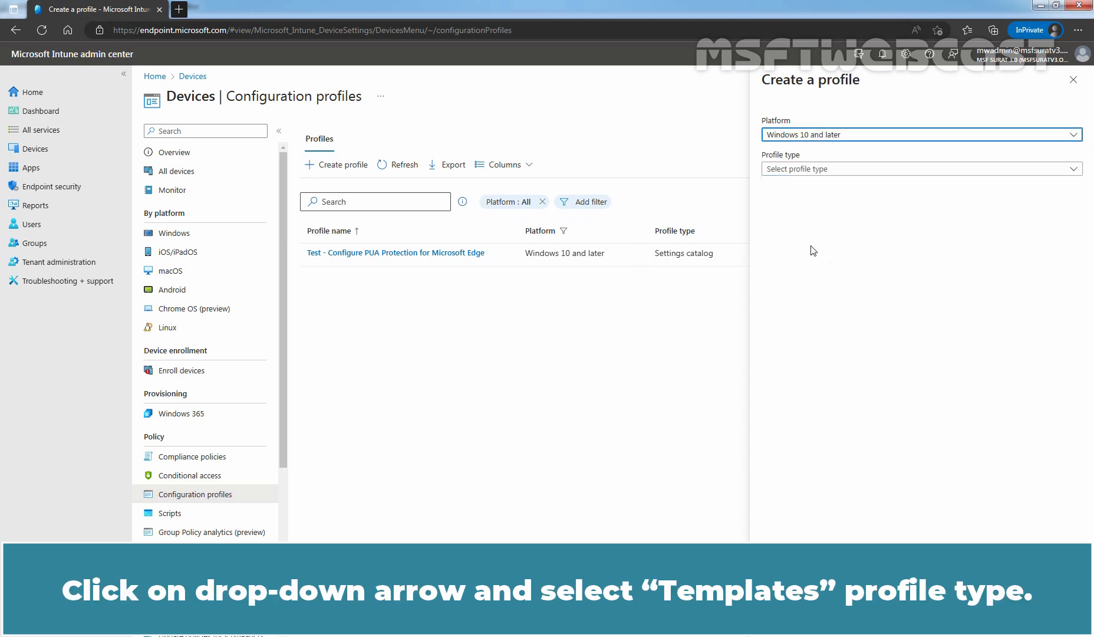
left_click(791, 169)
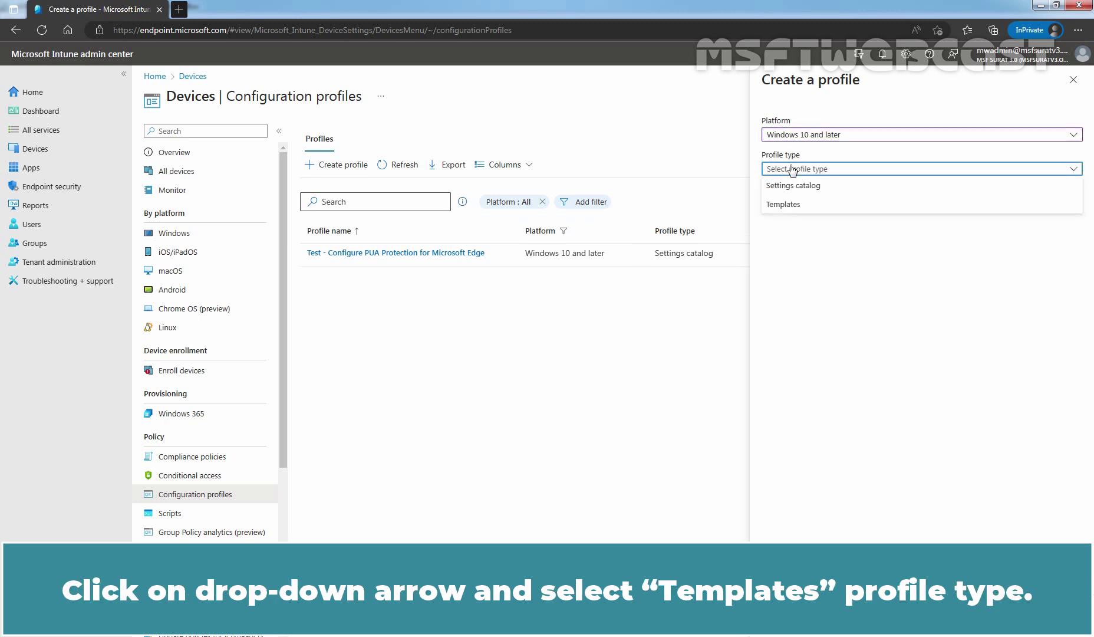
left_click(788, 205)
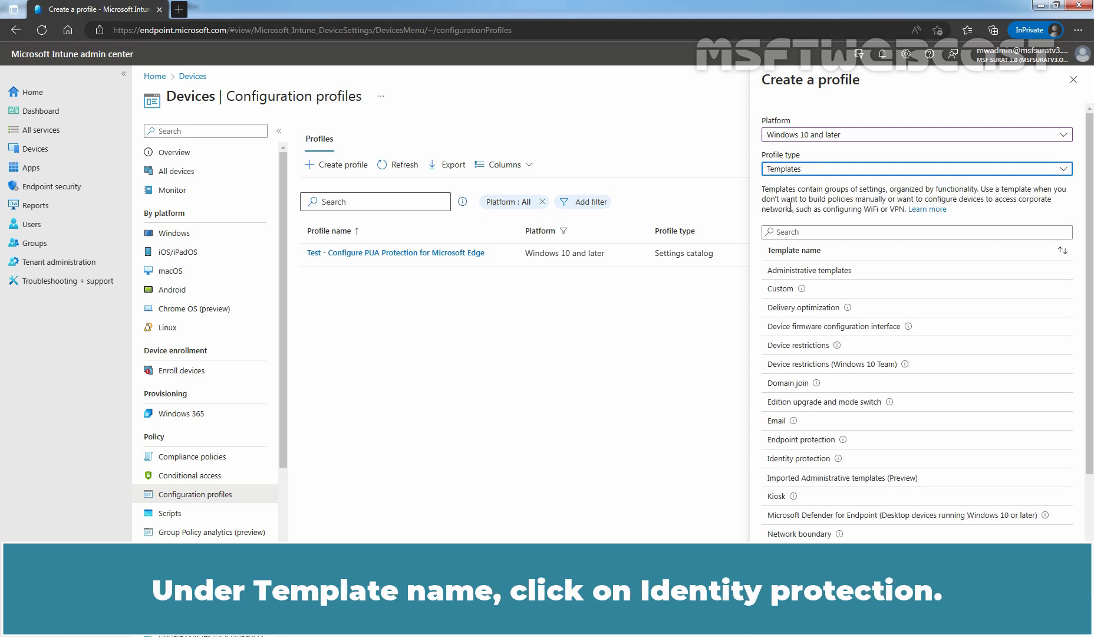
left_click(816, 460)
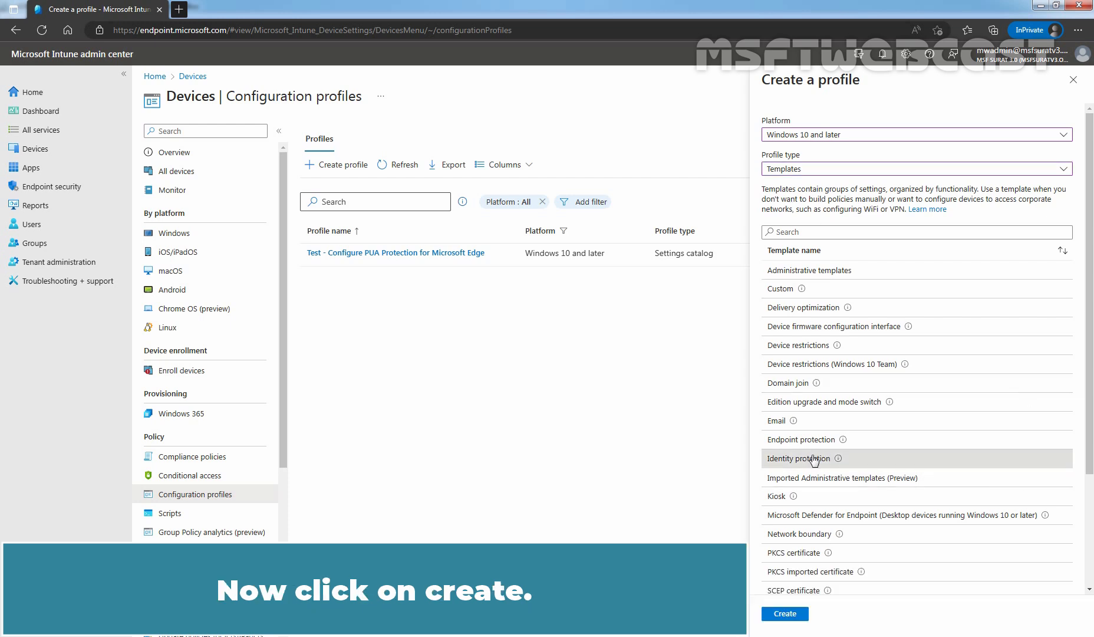
left_click(786, 615)
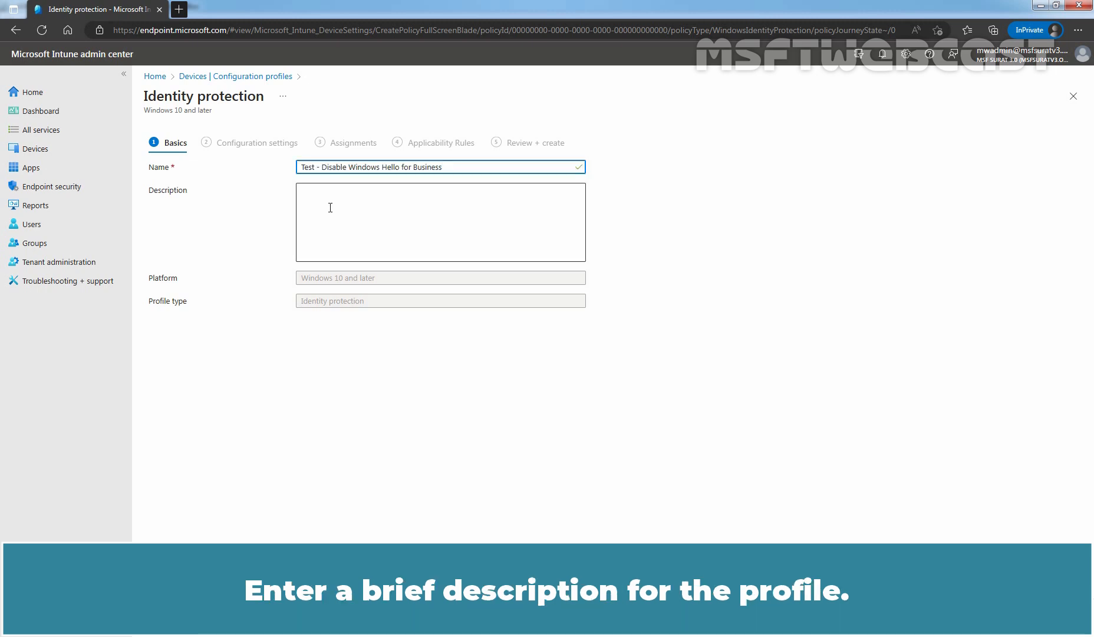
Add a description stating the profile disables Windows Hello for Business on targeted devices.
left_click(330, 207)
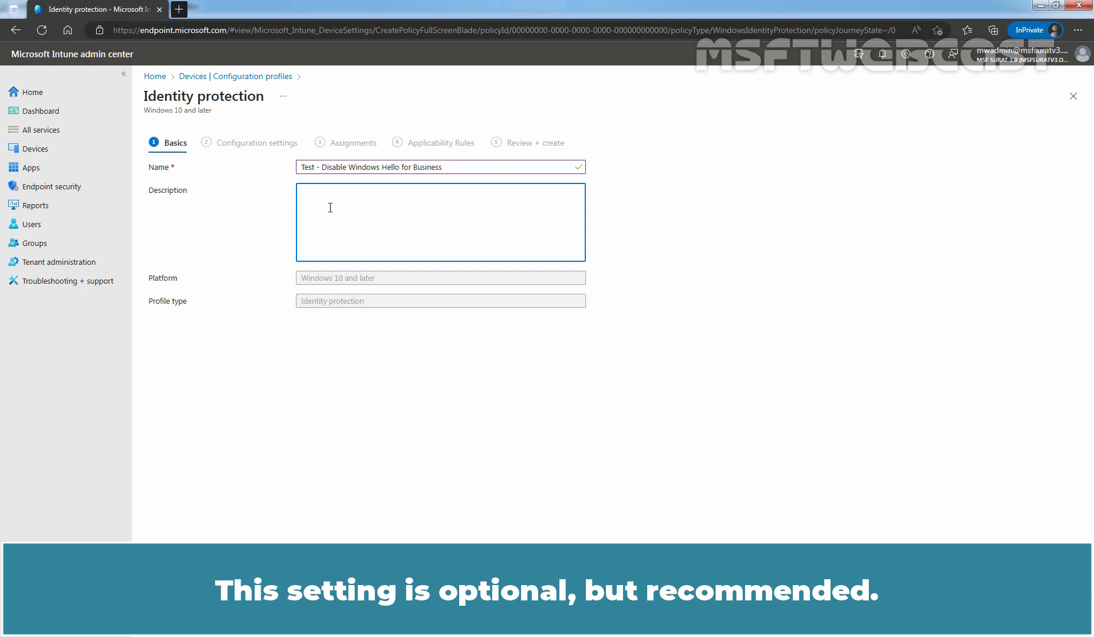
type("This device configuration profile will disable windows hello for business on targeted windows devices.")
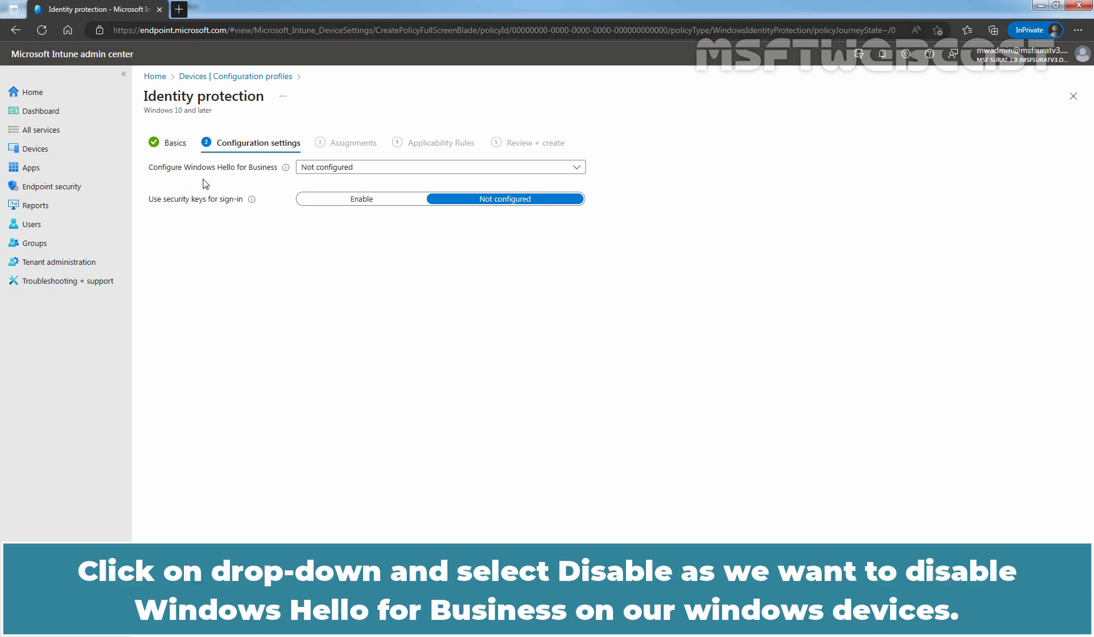
Set Configure Windows Hello for Business to Disable and continue to Assignments.
left_click(579, 168)
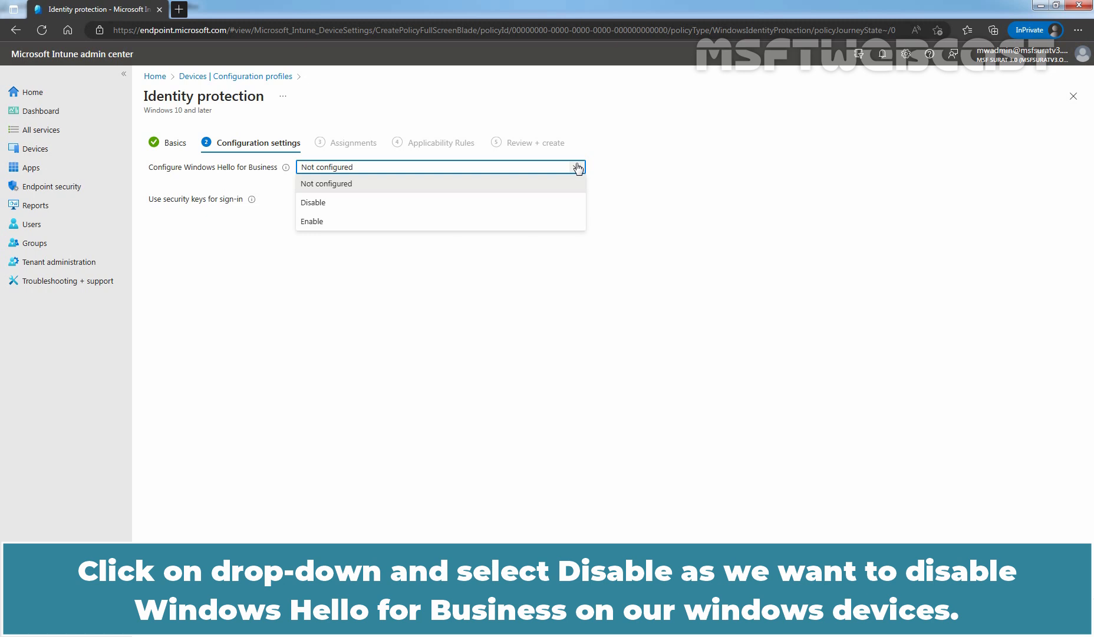
left_click(312, 204)
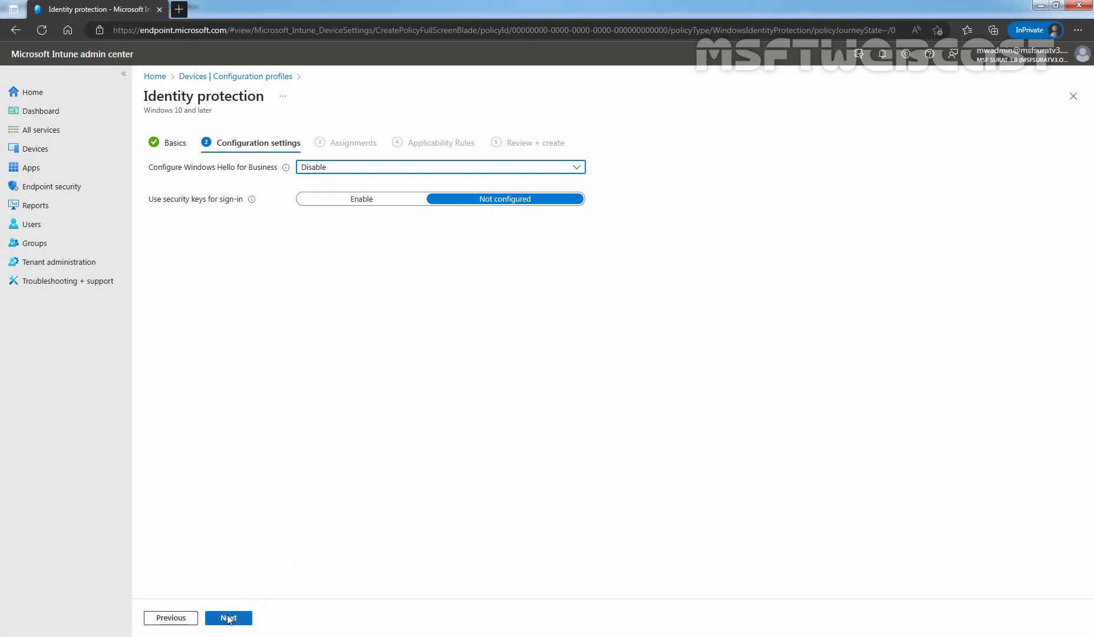
left_click(228, 617)
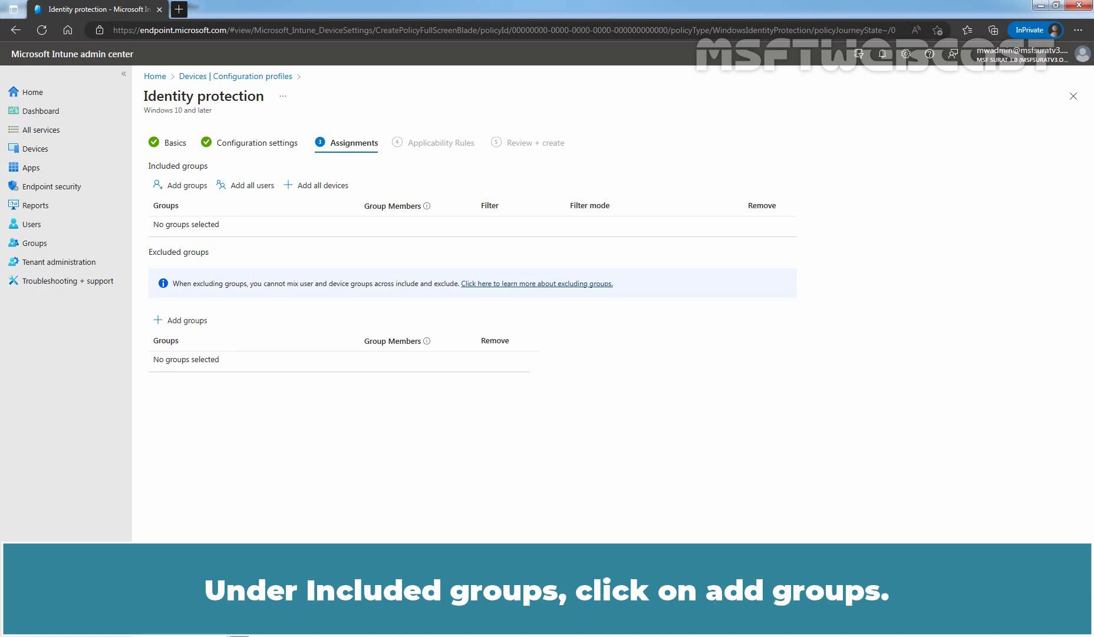
Add Test_WinClient as an included group for the profile.
left_click(186, 186)
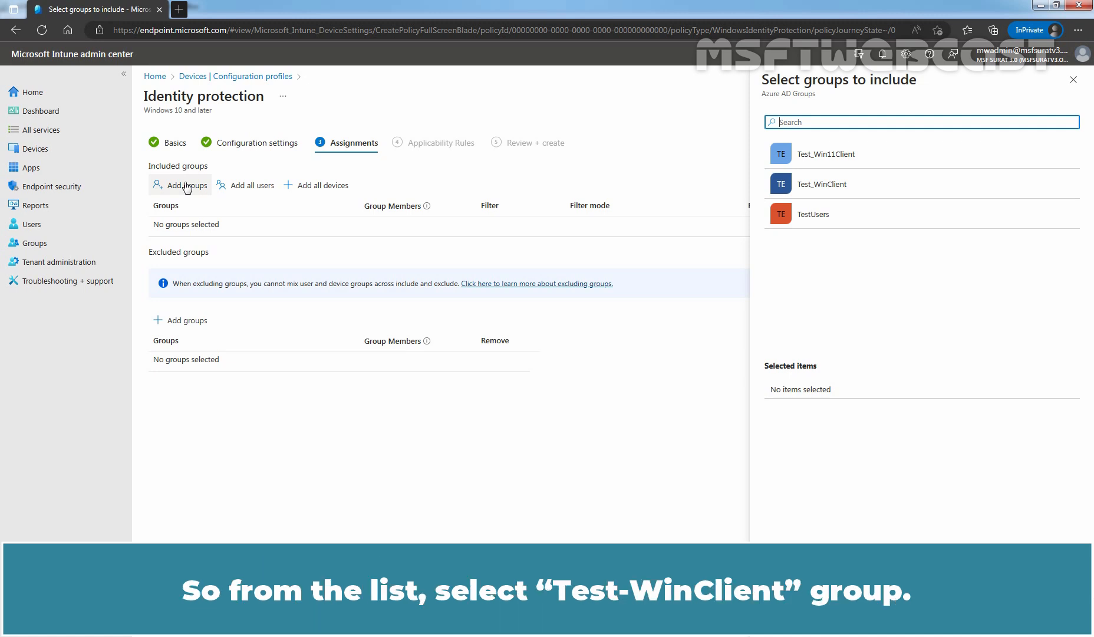
left_click(811, 186)
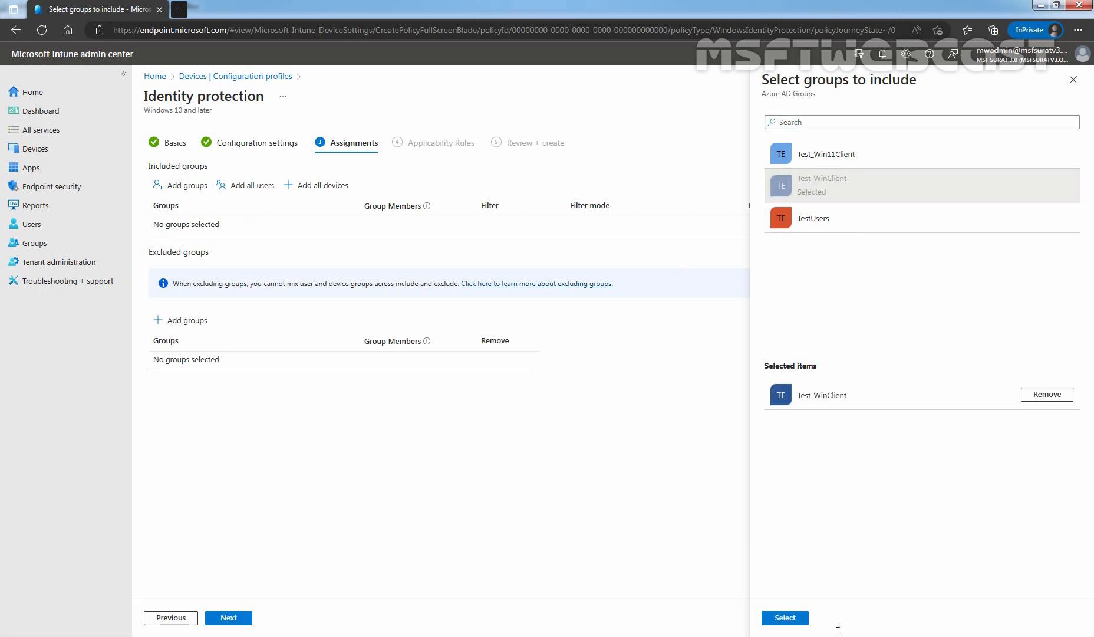
left_click(784, 618)
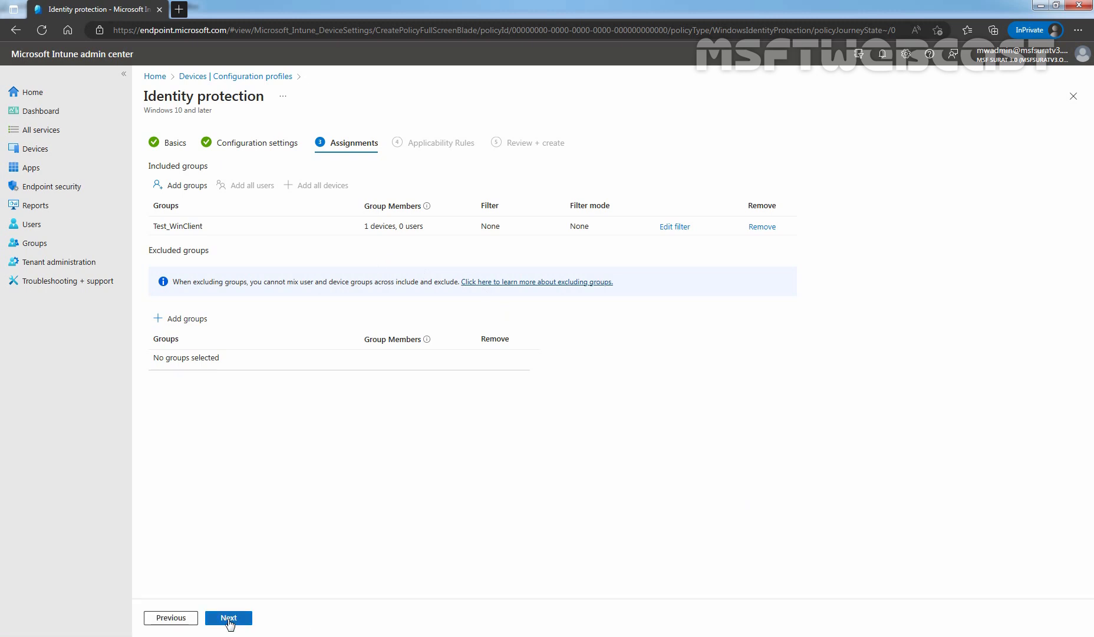
Skip applicability rules, review the summary and create the 'Test - Disable Windows Hello for Business' profile.
left_click(229, 620)
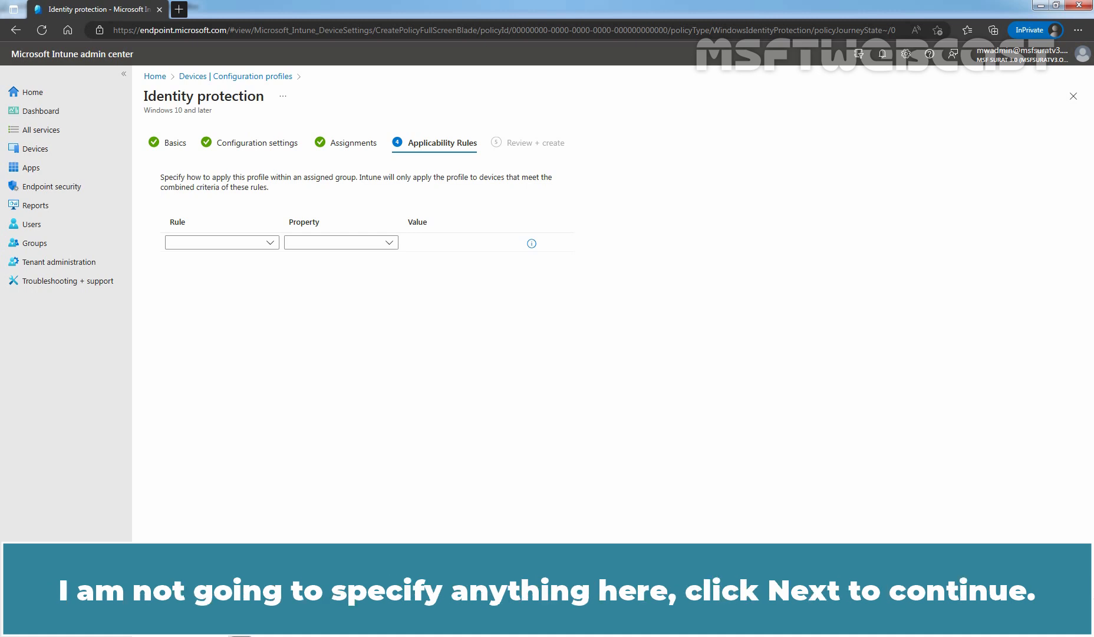
left_click(229, 621)
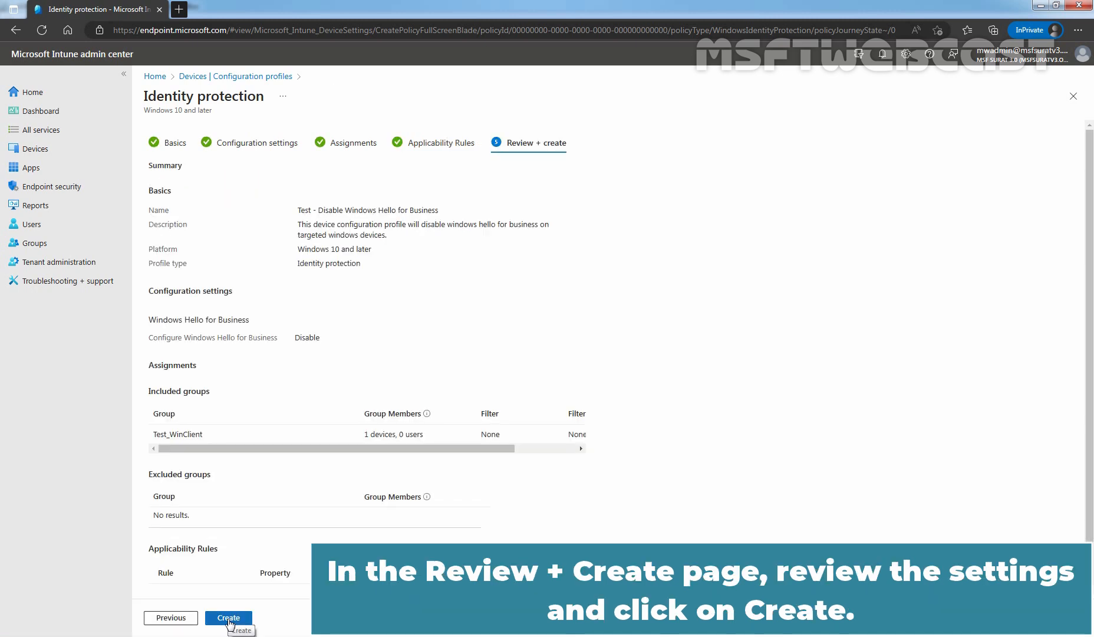
left_click(230, 618)
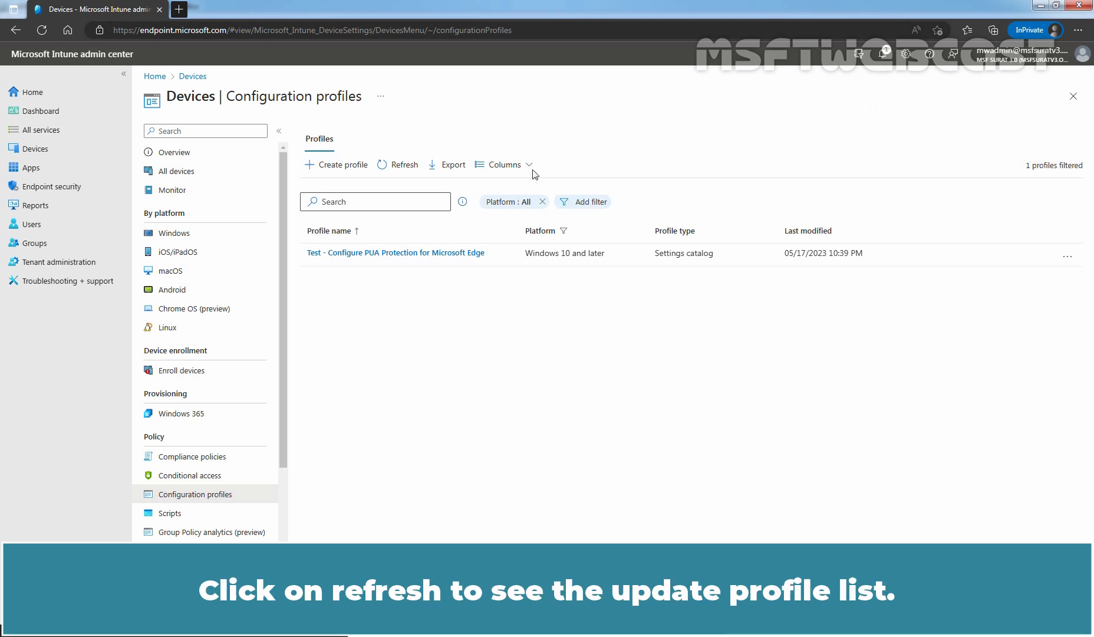
Refresh the configuration profiles list so the new profile appears.
left_click(406, 171)
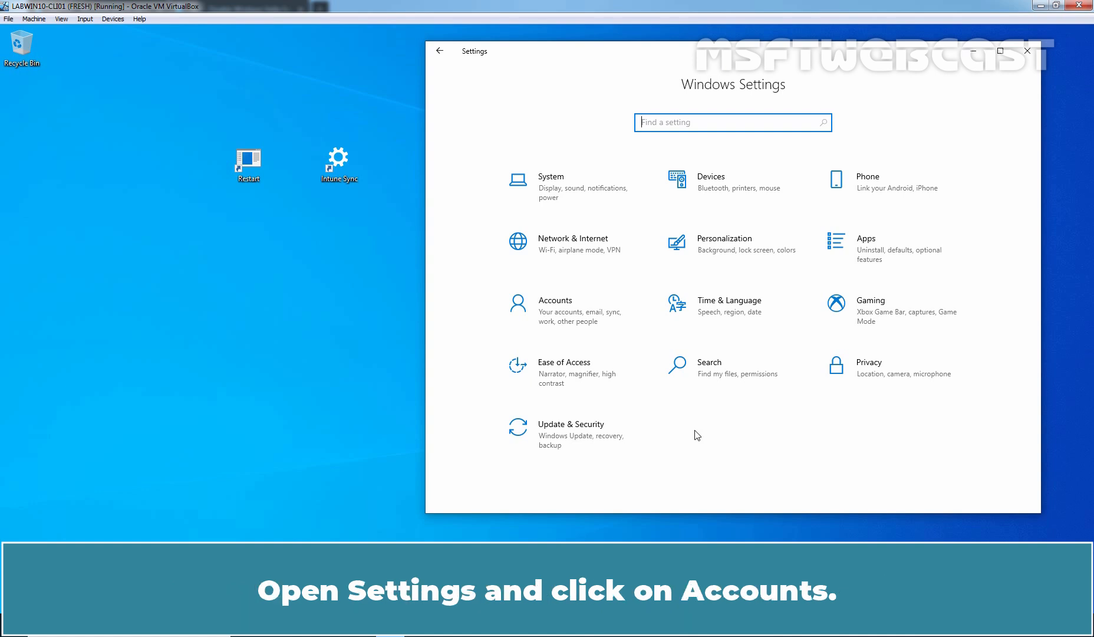
Check Accounts sign-in options: Hello PIN is set up, Face and Fingerprint lack compatible hardware.
left_click(555, 306)
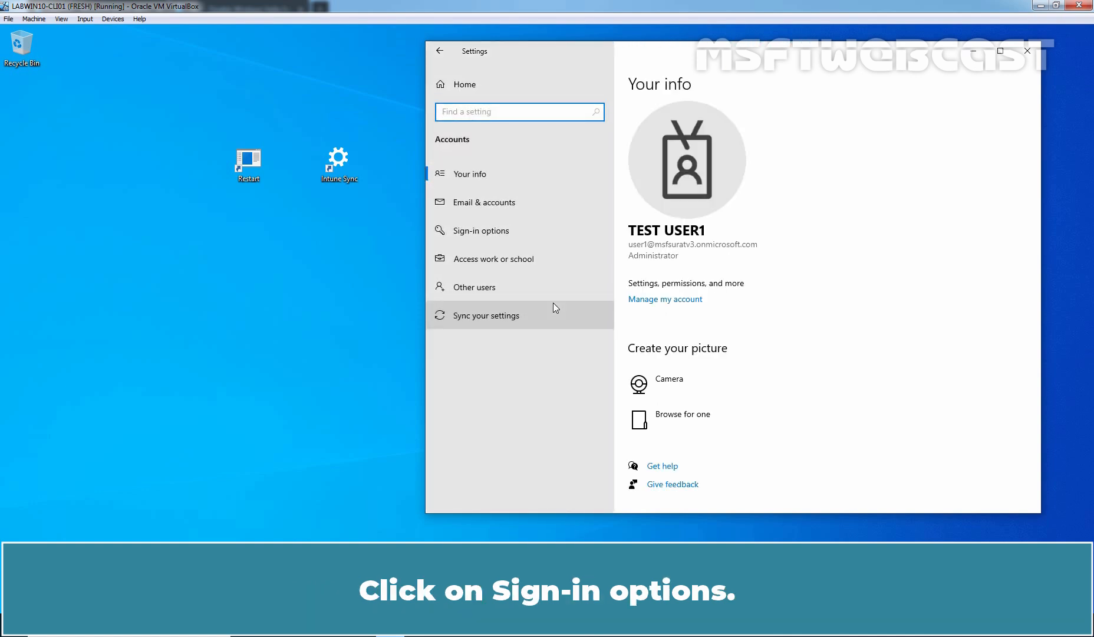
left_click(483, 230)
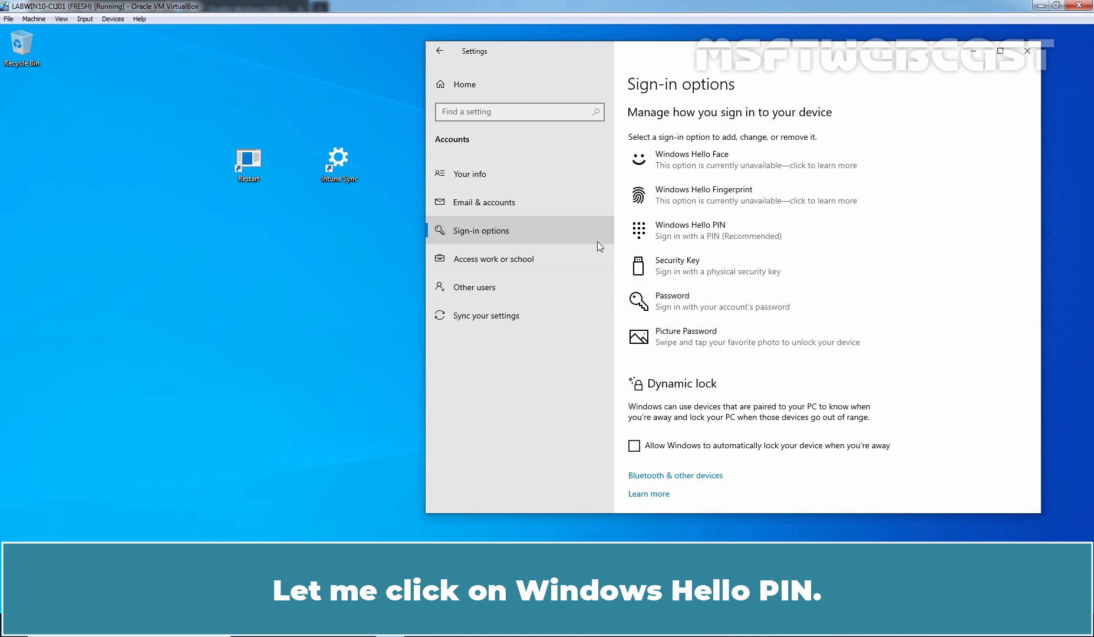
left_click(694, 237)
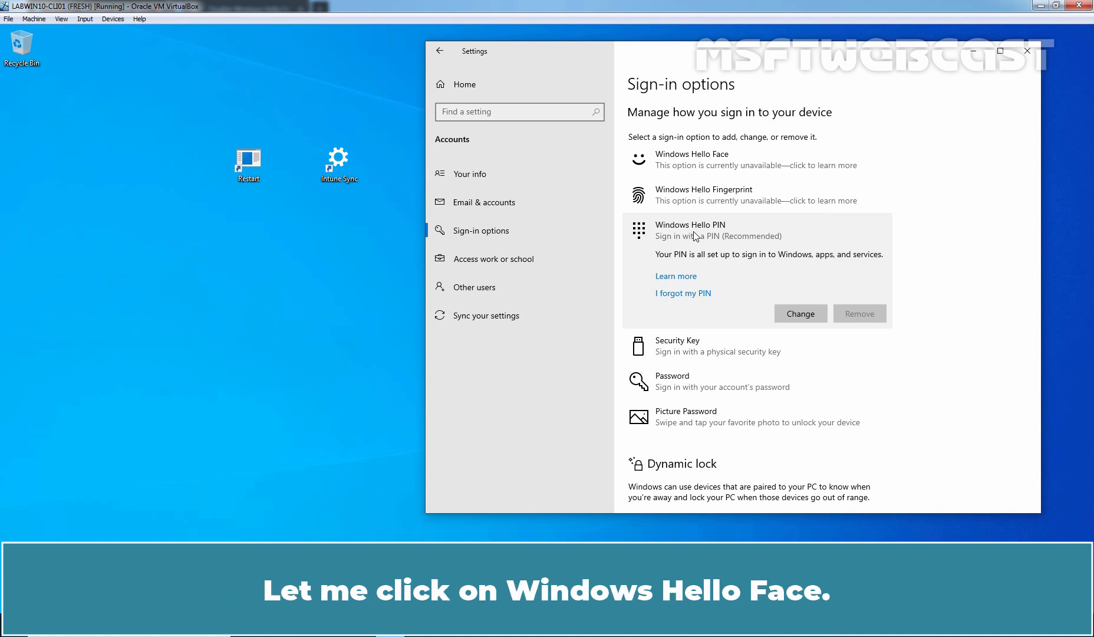
left_click(689, 159)
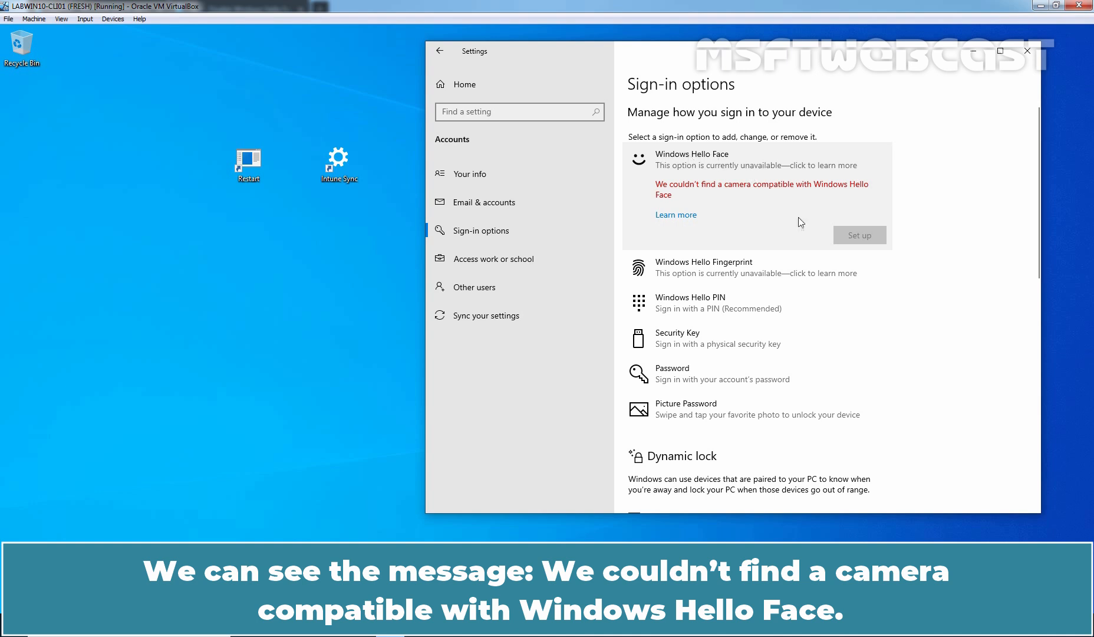
left_click(703, 267)
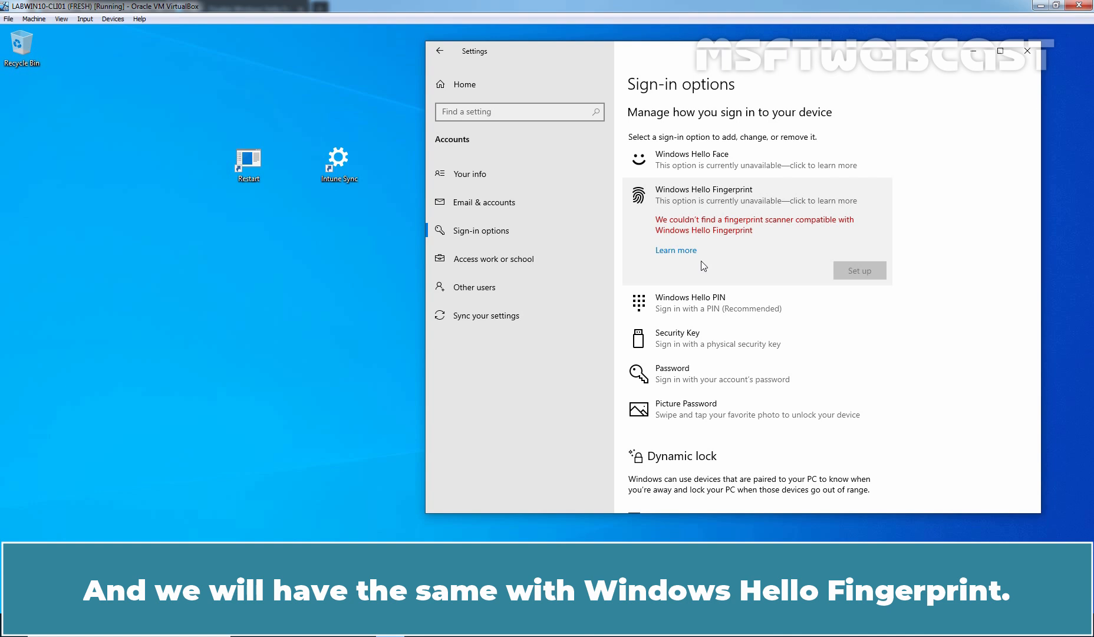
left_click(701, 301)
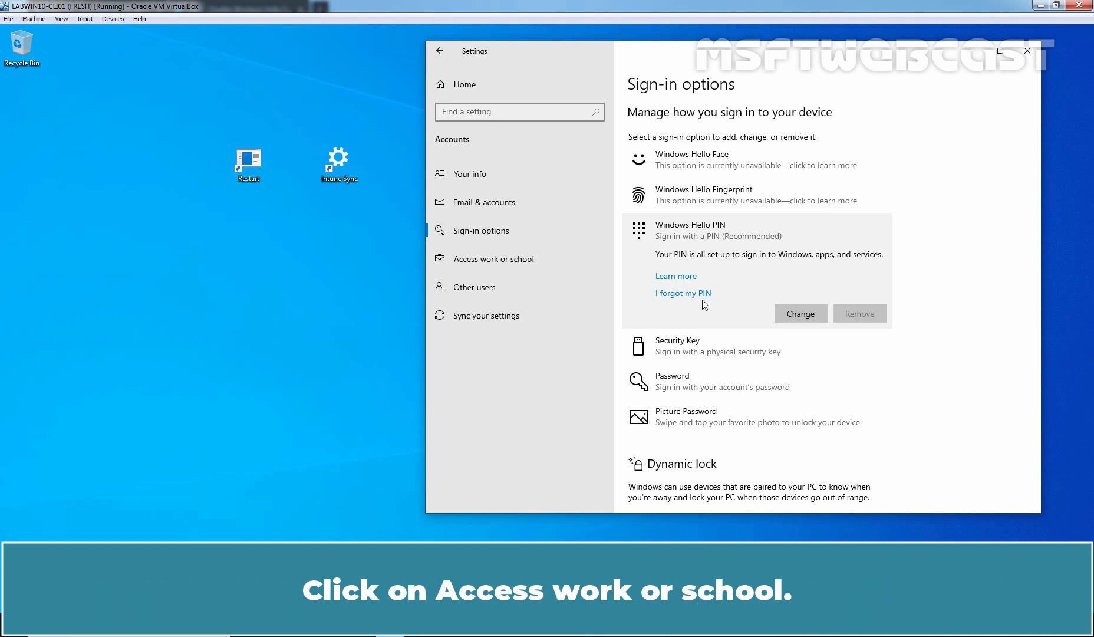
Sync the device with MSF Surat 3.0 management from the Azure AD connection's Info page.
left_click(503, 265)
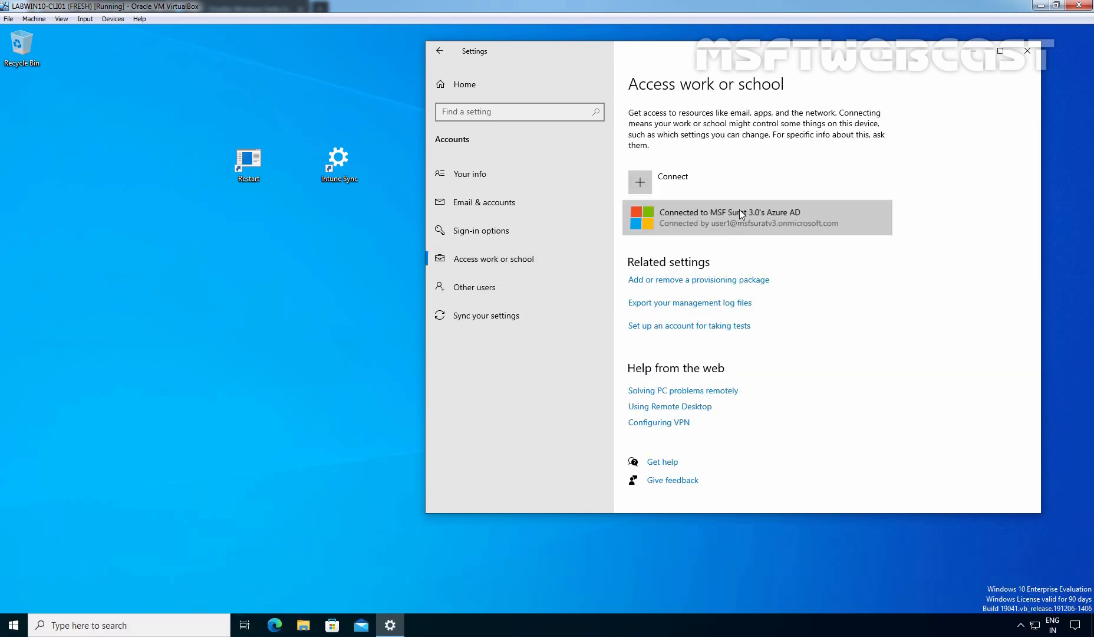
left_click(739, 212)
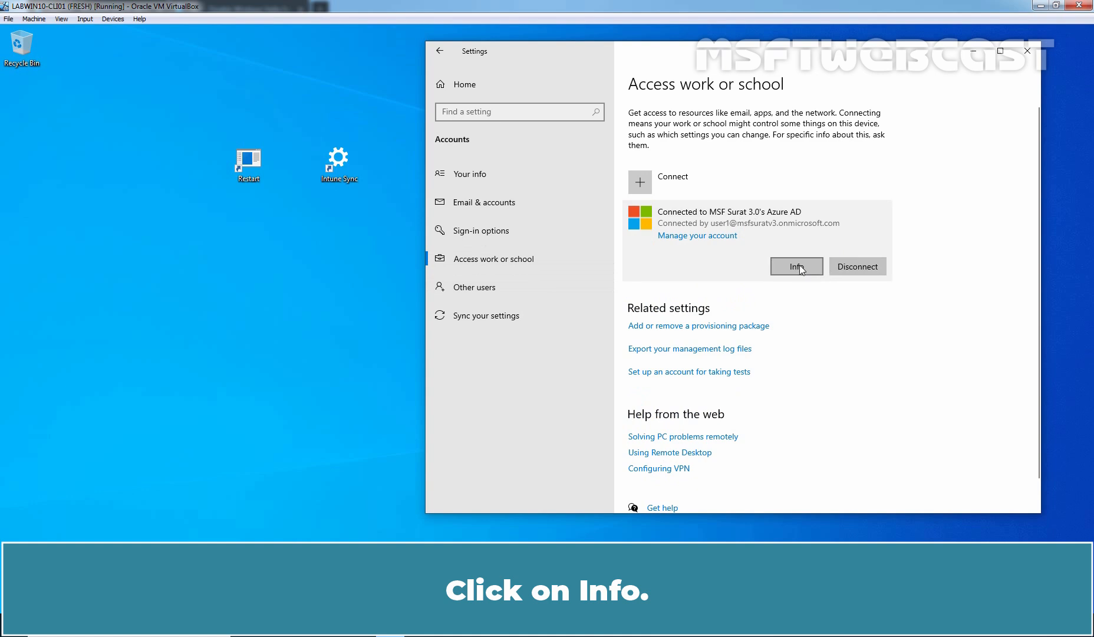
left_click(797, 266)
scroll(798, 269, "down", 3)
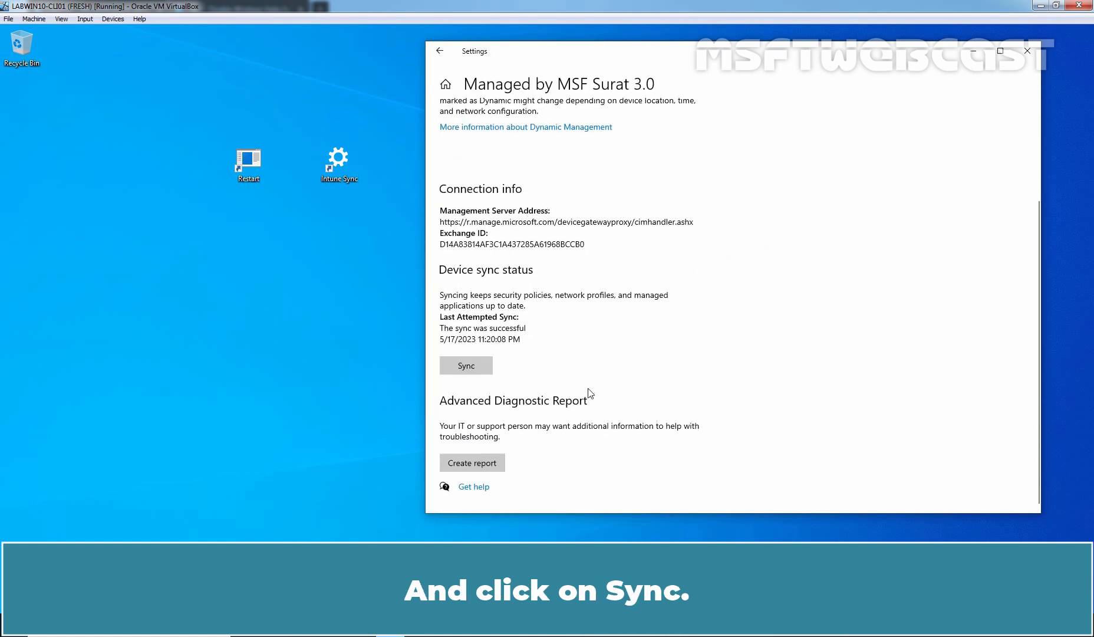
left_click(464, 366)
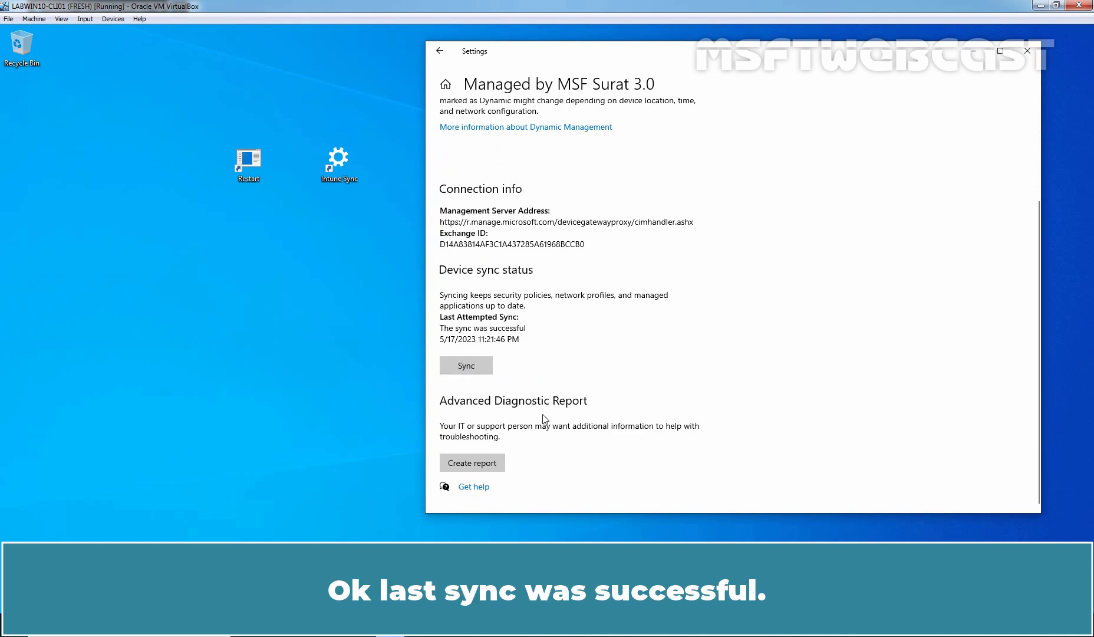
Restart the device, sign back in as Test User1, and run the Intune Sync shortcut.
left_click(1026, 53)
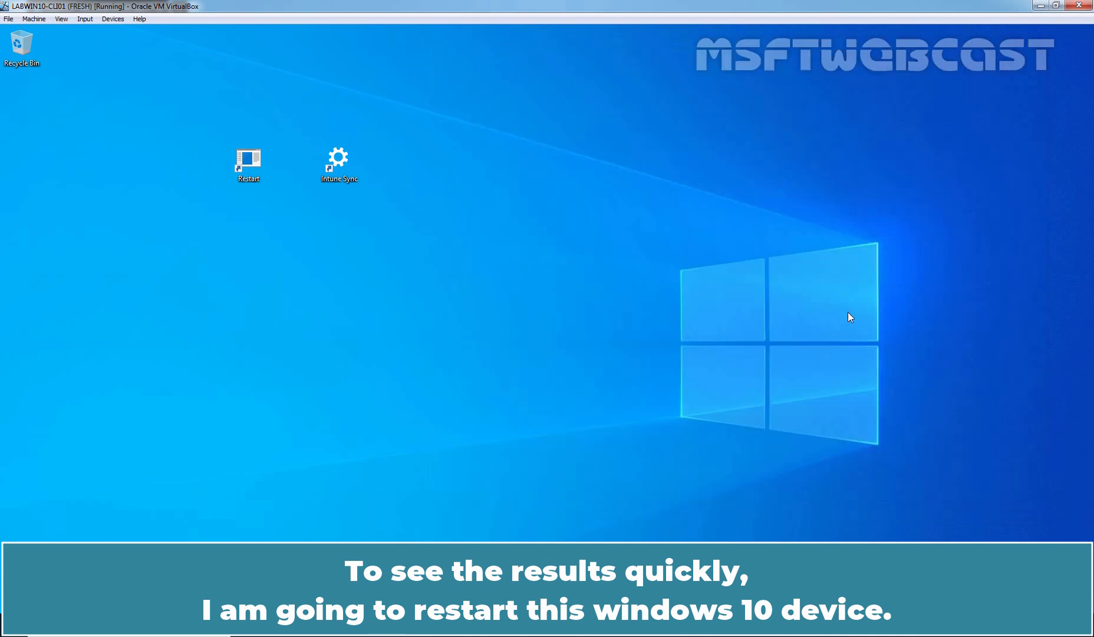
double_click(249, 161)
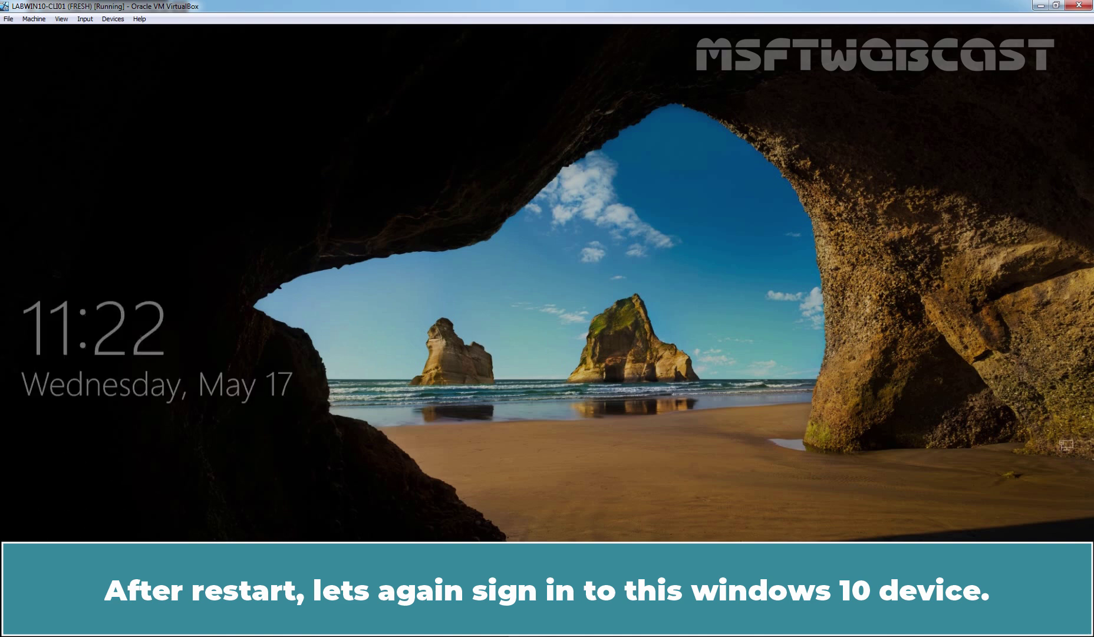
left_click(251, 163)
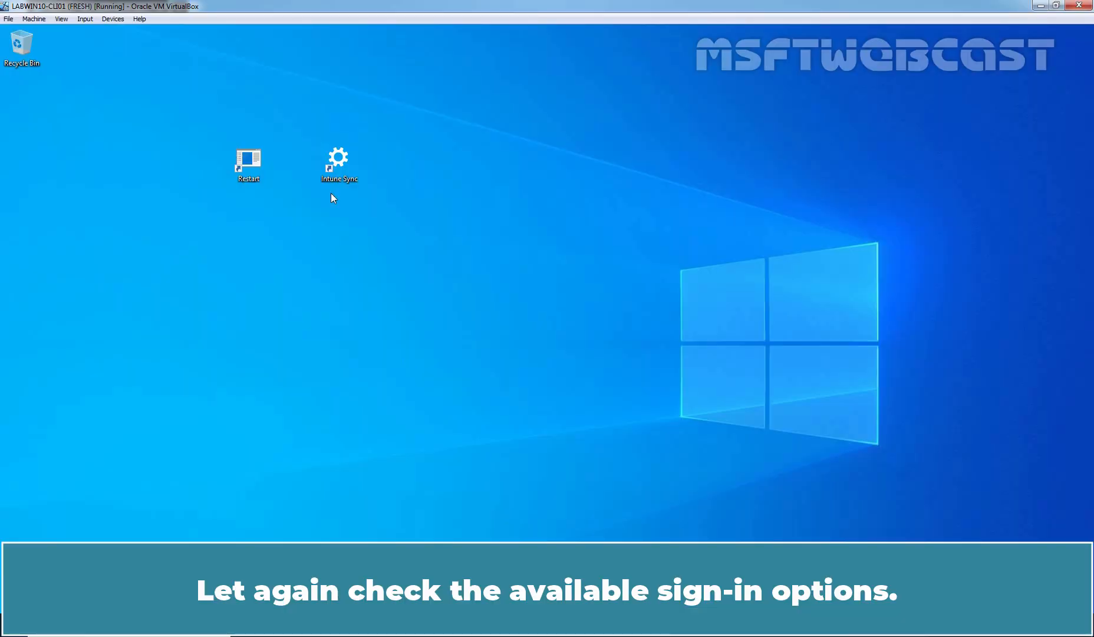
double_click(347, 153)
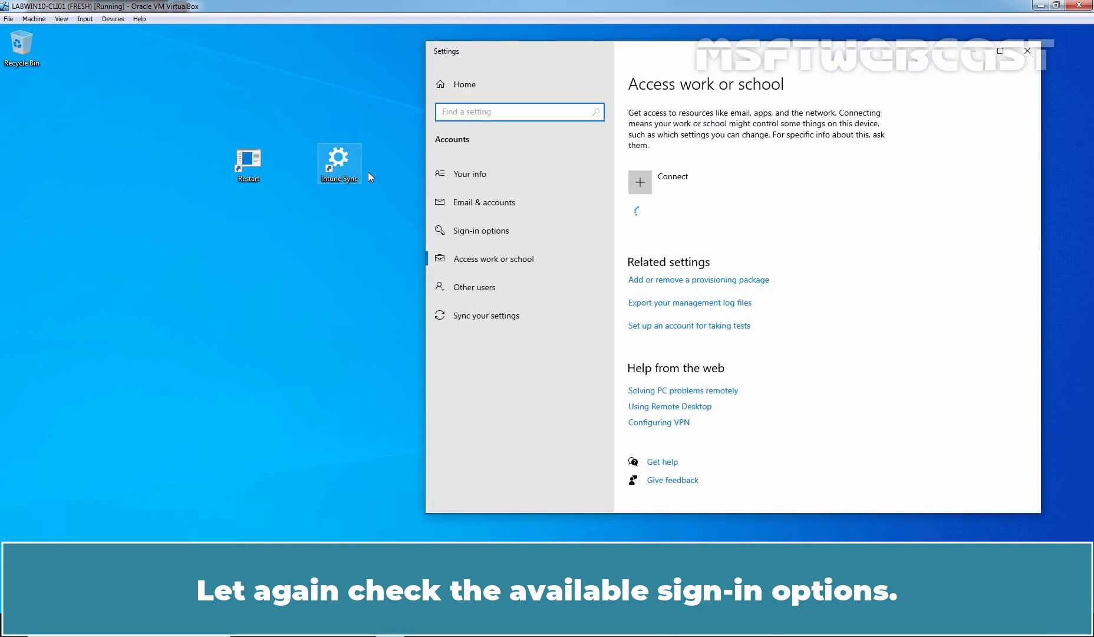
Confirm Windows Hello PIN on Sign-in options is now flagged as managed by the organization.
left_click(483, 235)
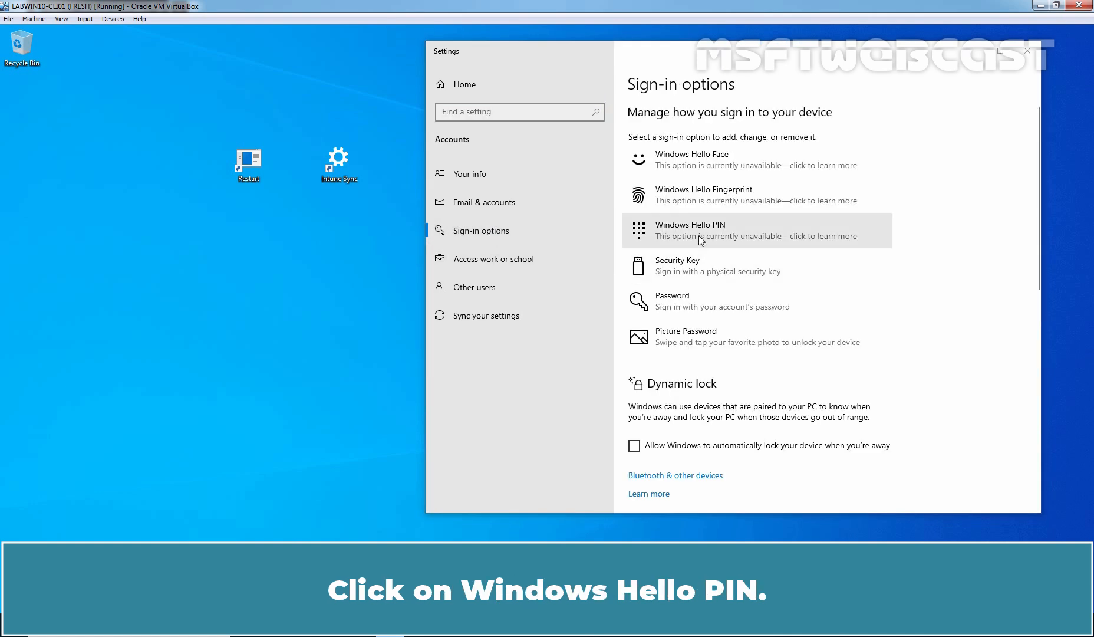
left_click(697, 232)
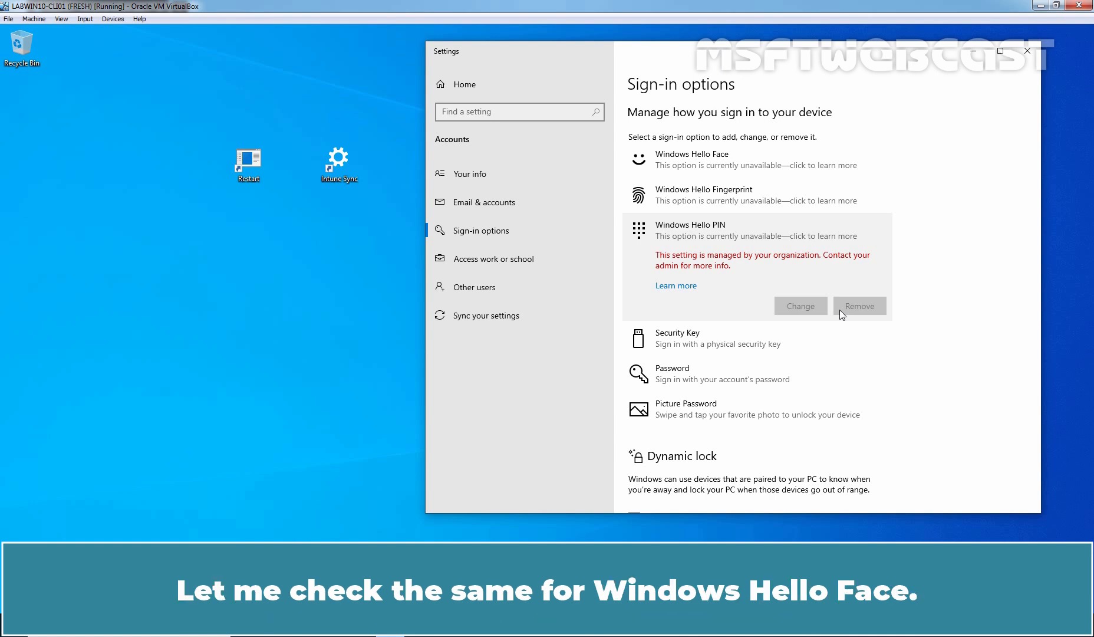
Confirm Windows Hello Face and Fingerprint both show the managed-by-your-organization notice.
left_click(707, 169)
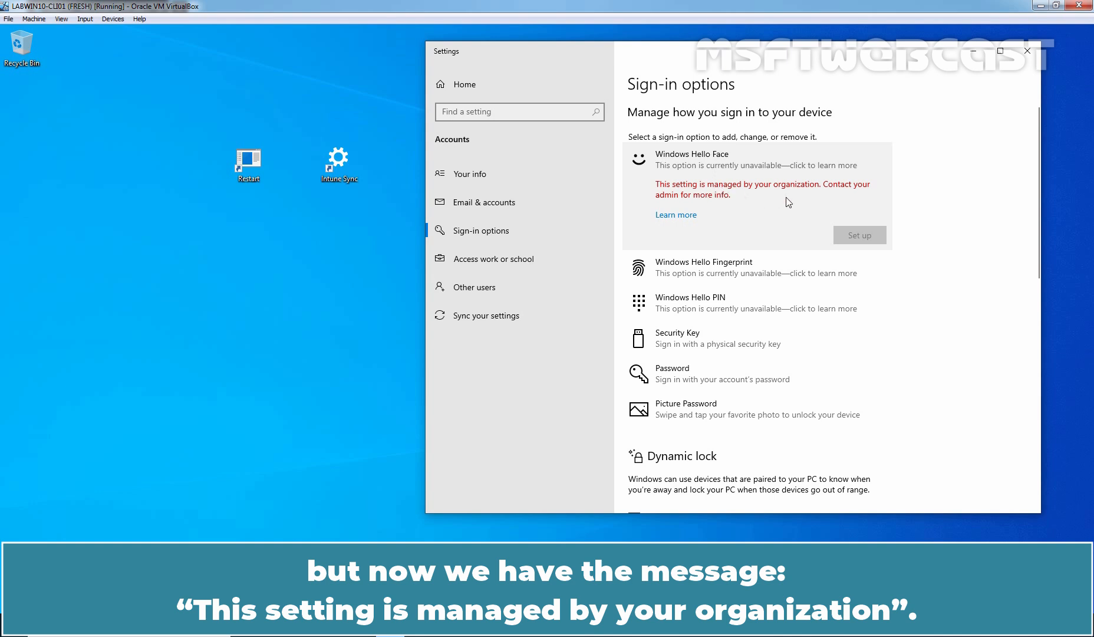
left_click(686, 271)
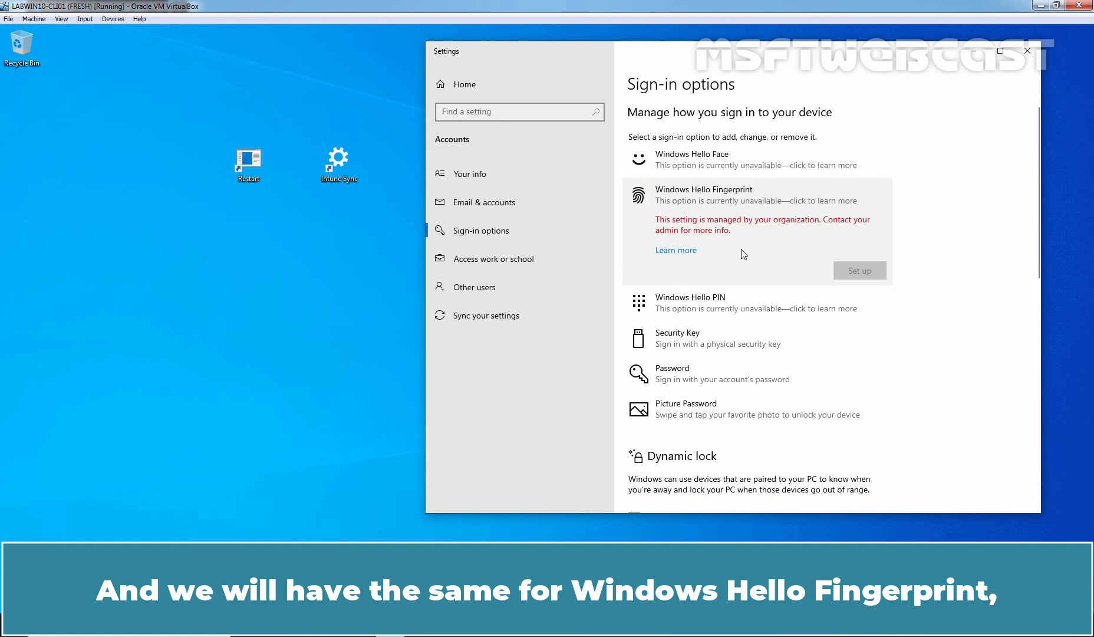